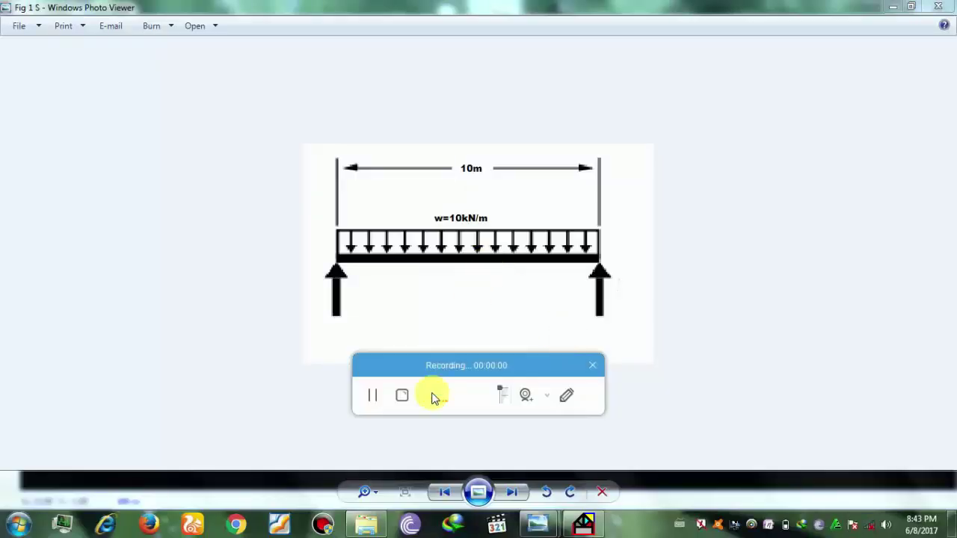
Review the 10 m beam under 10 kN/m in Photo Viewer, then switch to LinPro's empty grid.
mouse_move(414, 370)
left_mouse_down()
mouse_move(711, 516)
mouse_move(743, 515)
left_mouse_up()
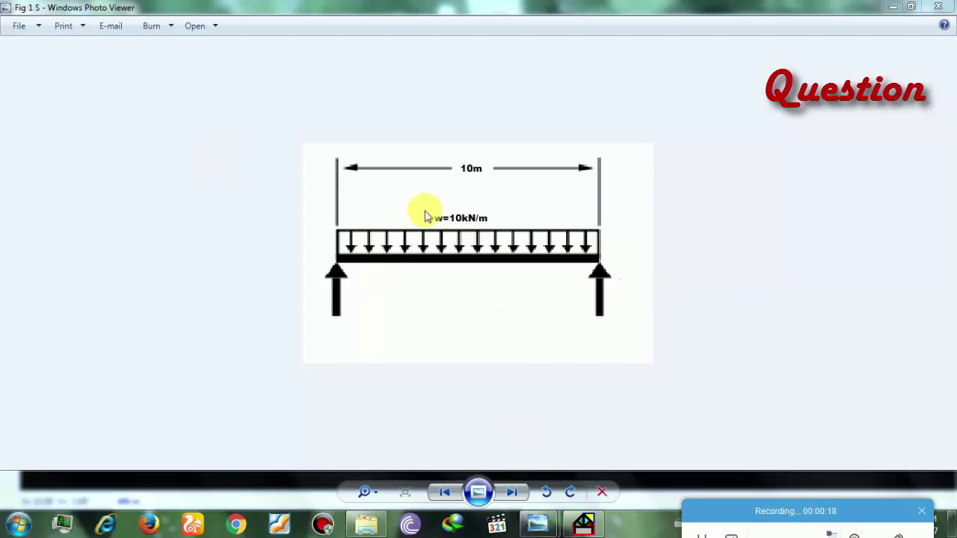
left_click(579, 525)
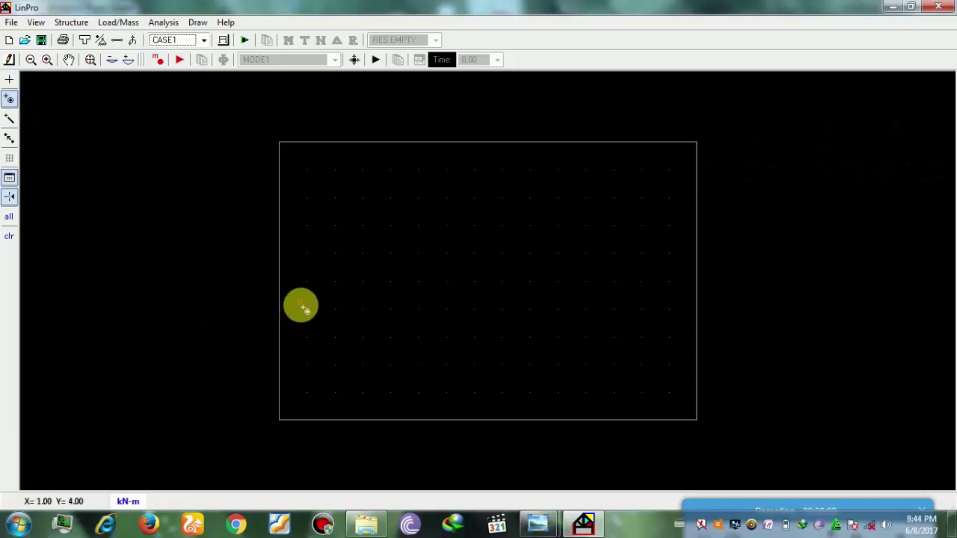
Place joint 0 at (1, 4) and joint 1 at (11, 4), 10 m apart, checking the beam figure.
left_click(306, 309)
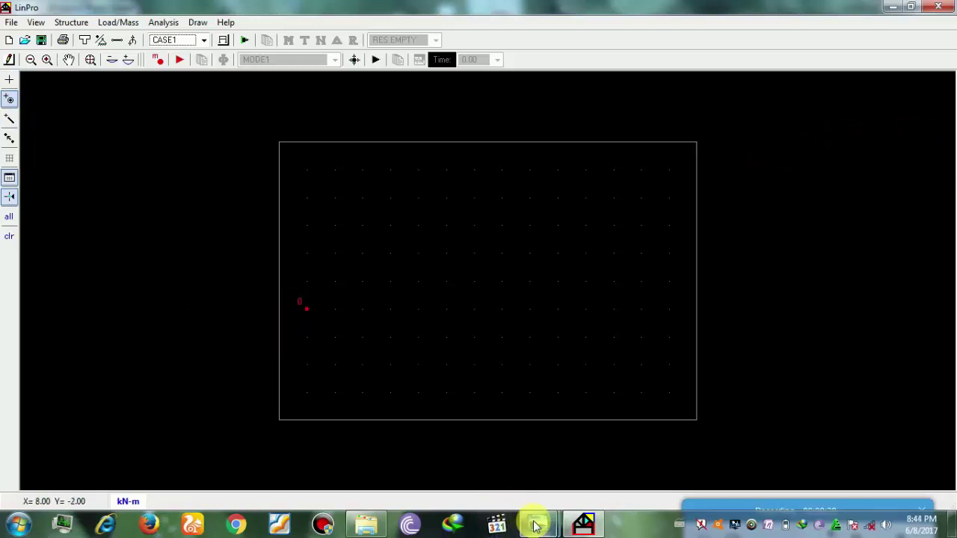
mouse_move(538, 520)
left_click(602, 435)
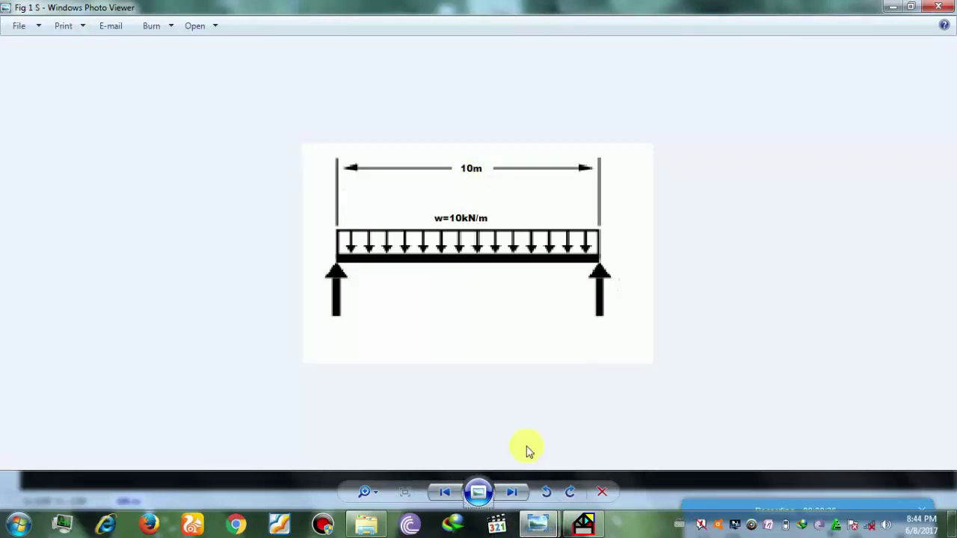
mouse_move(533, 523)
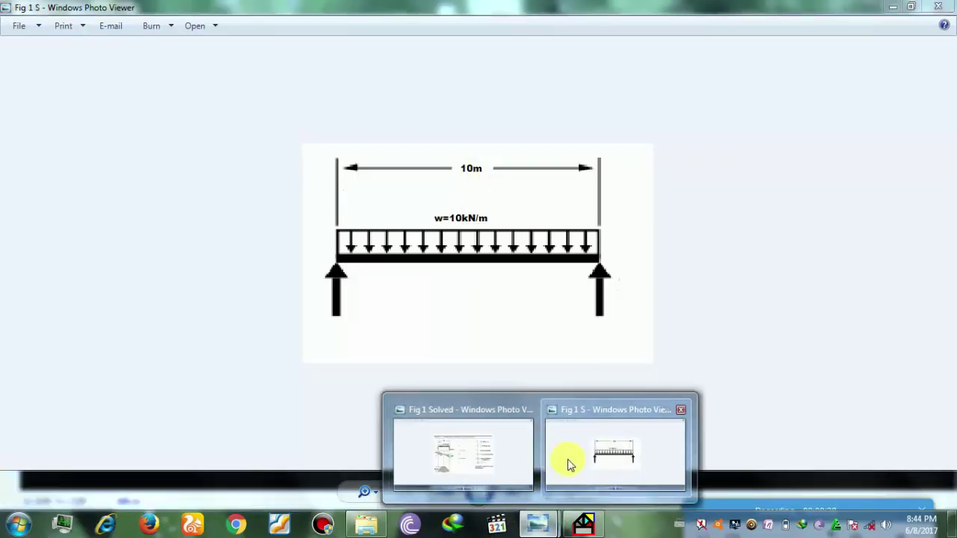
left_click(582, 524)
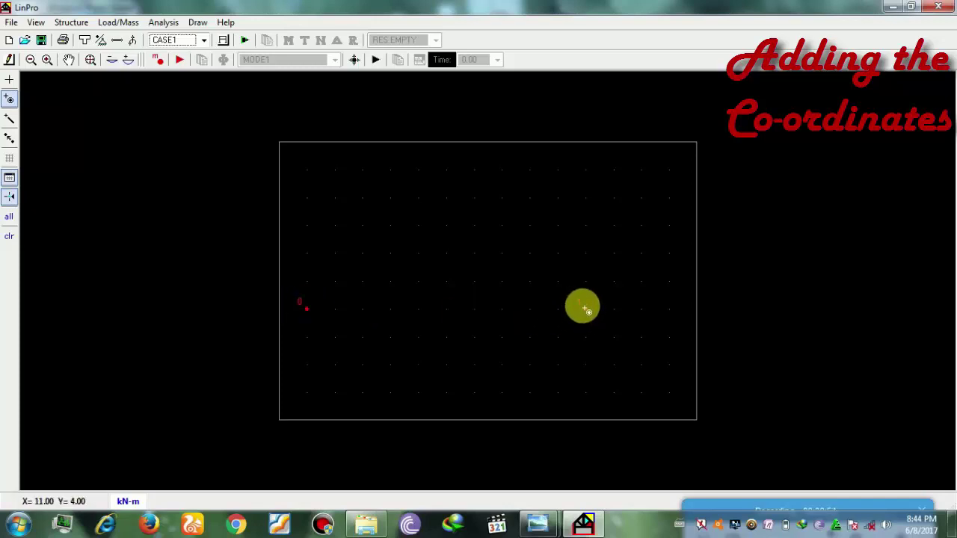
left_click(585, 308)
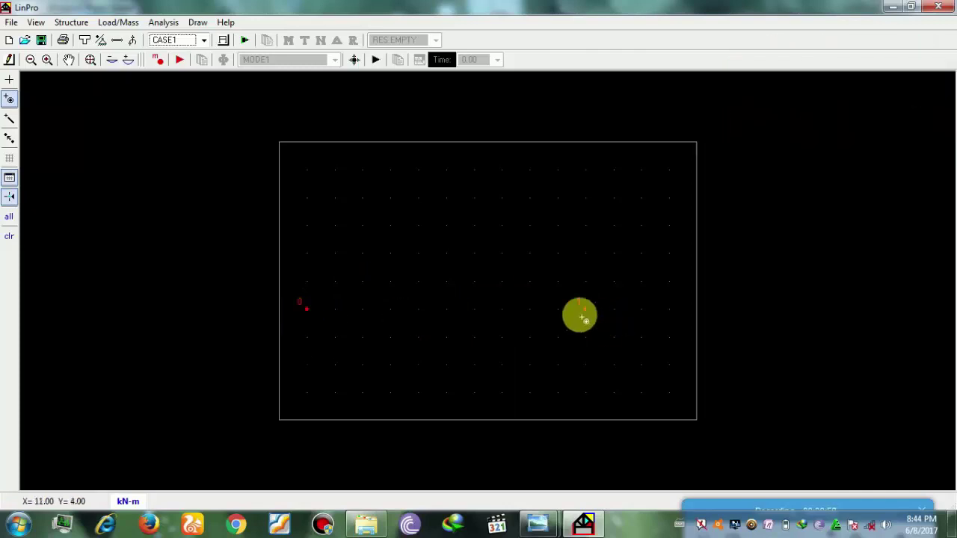
Draw member 0 from joint 0 to joint 1, then return to the Pointer mode.
left_click(9, 118)
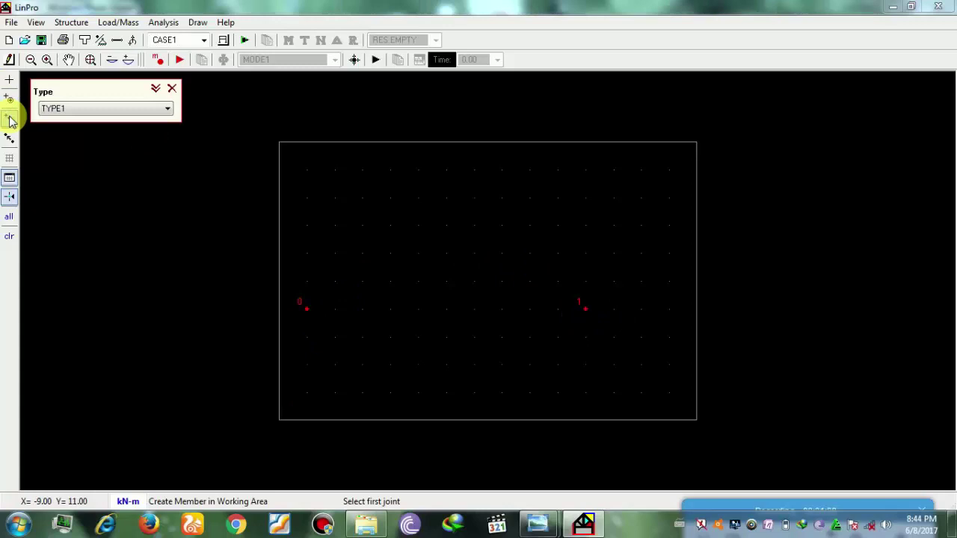
left_click(317, 322)
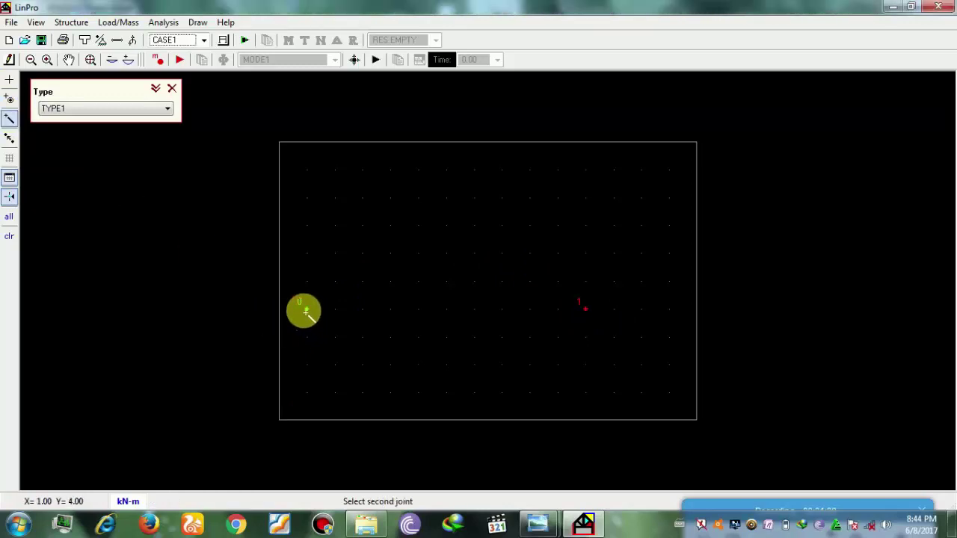
left_click(586, 310)
right_click(598, 222)
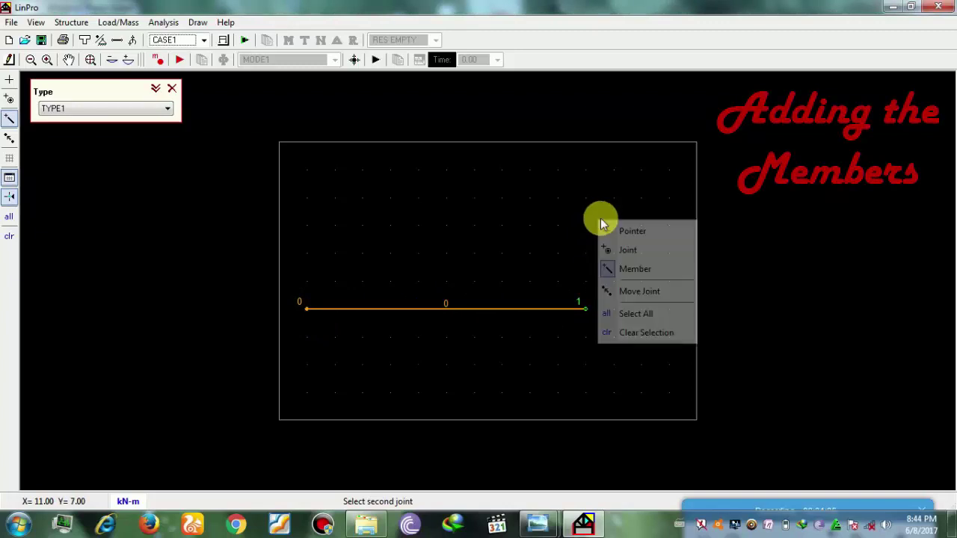
left_click(627, 232)
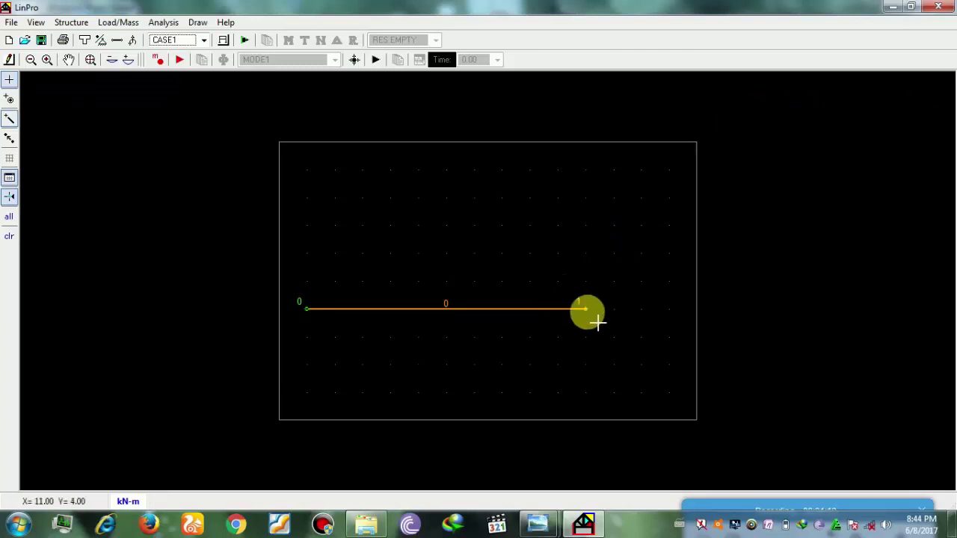
Make joint 0 a pinned support and joint 1 a vertical roller, checking against the beam figure.
right_click(306, 308)
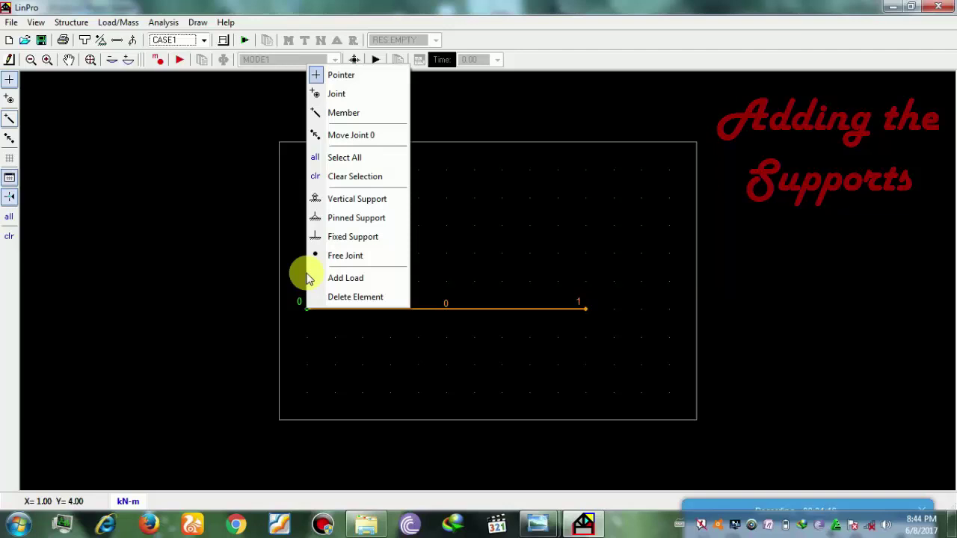
left_click(356, 218)
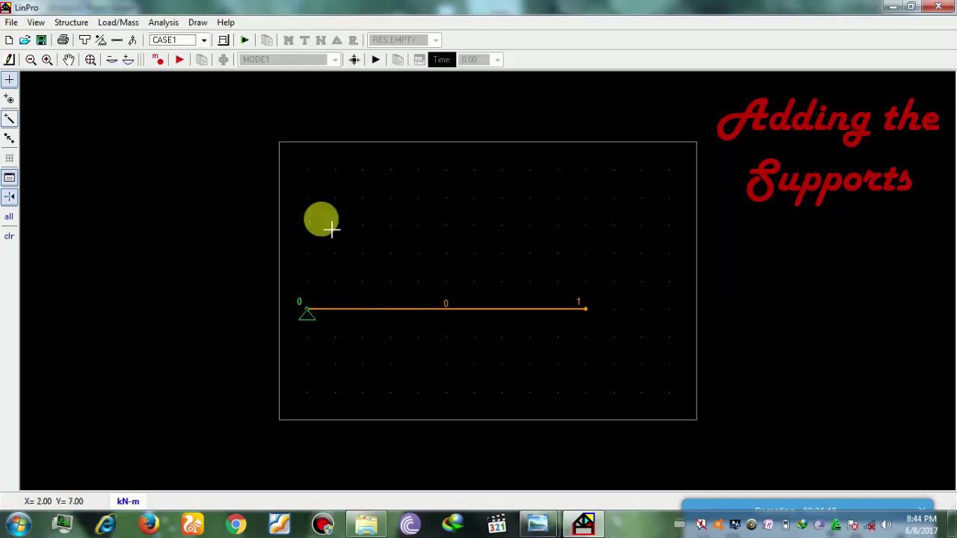
right_click(583, 309)
left_click(614, 199)
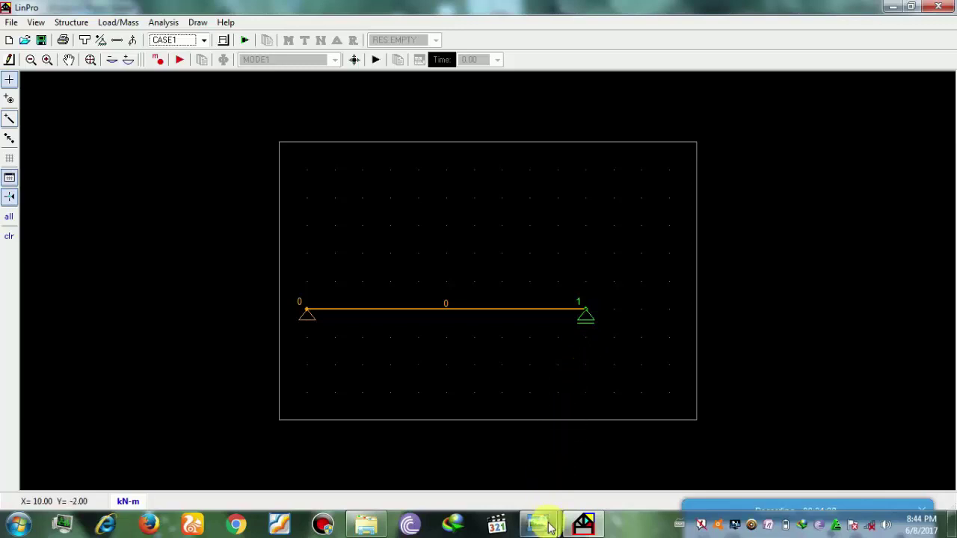
mouse_move(550, 527)
left_click(606, 444)
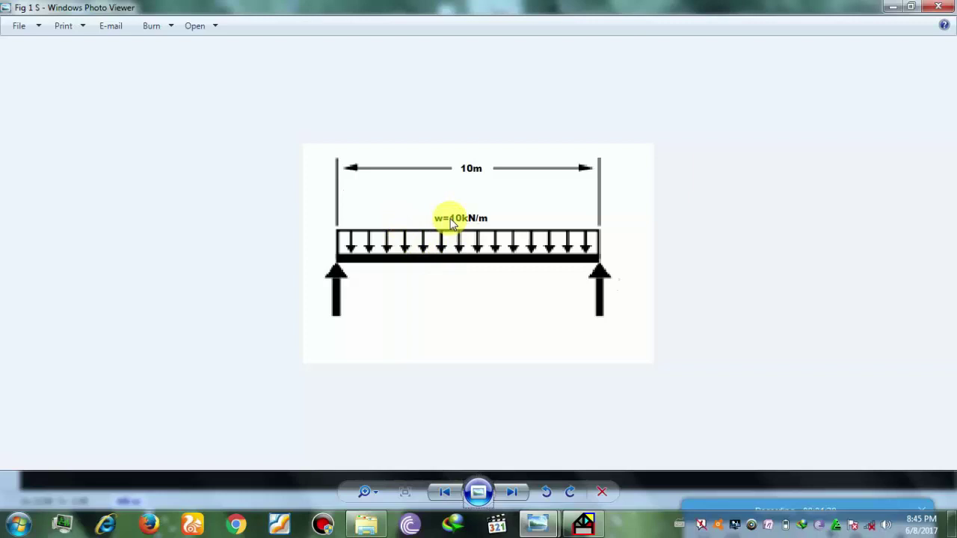
left_click(583, 523)
Assign a uniform distributed load p1=p2=-10 from a=0 to b=10 on member 0.
left_click(116, 22)
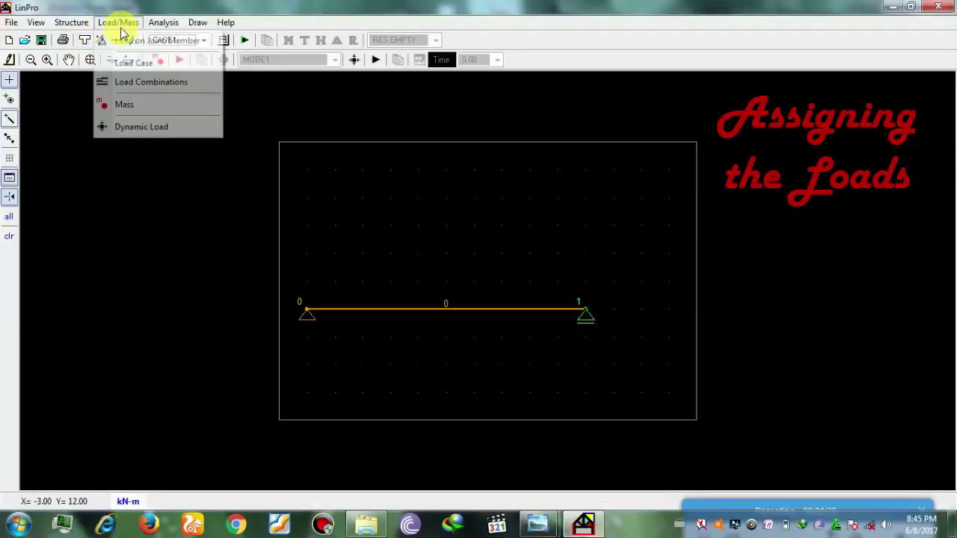
left_click(136, 44)
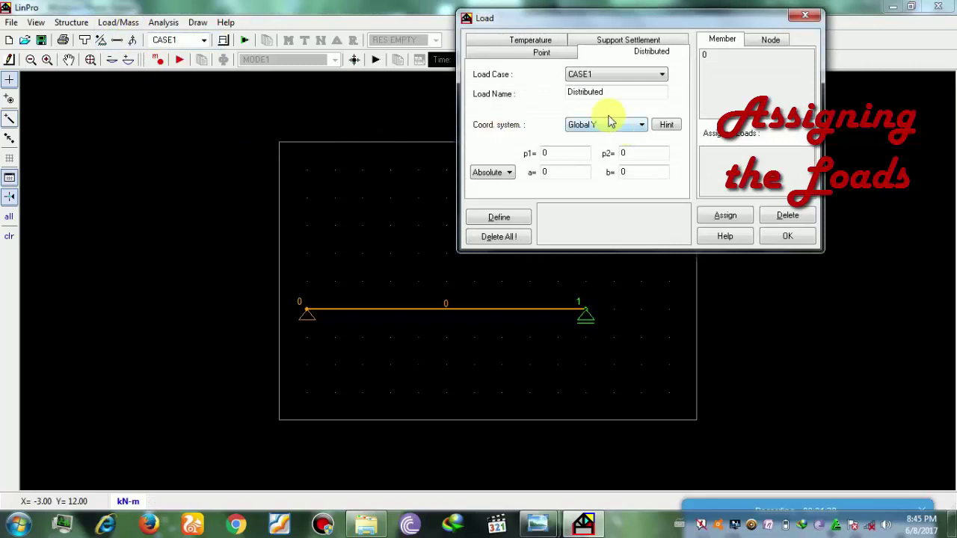
left_click(566, 153)
type("-10")
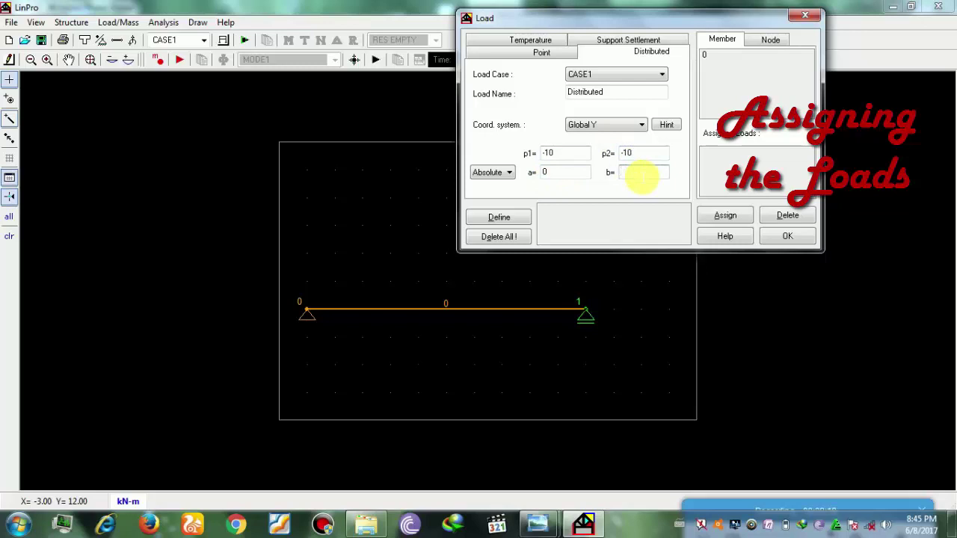
left_click(642, 173)
type("10")
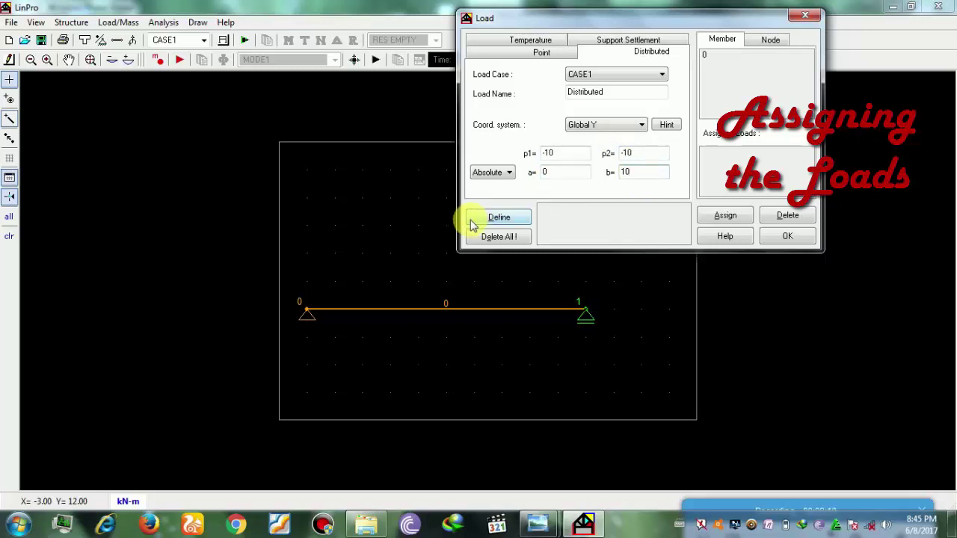
left_click(484, 221)
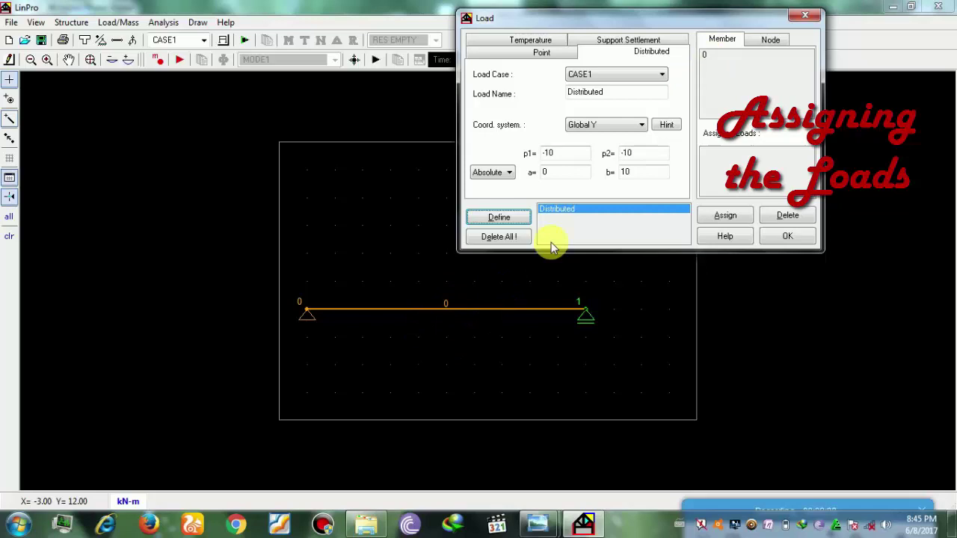
left_click(710, 55)
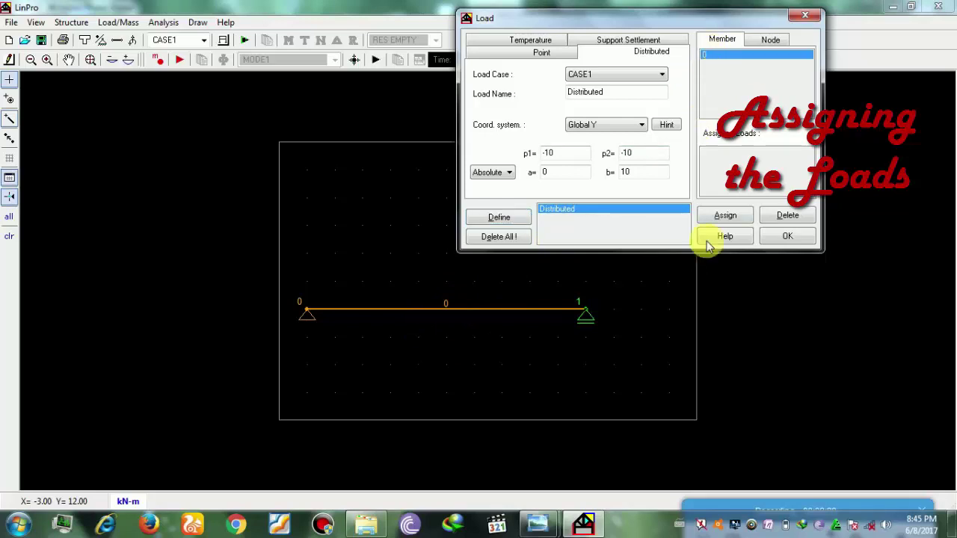
left_click(714, 216)
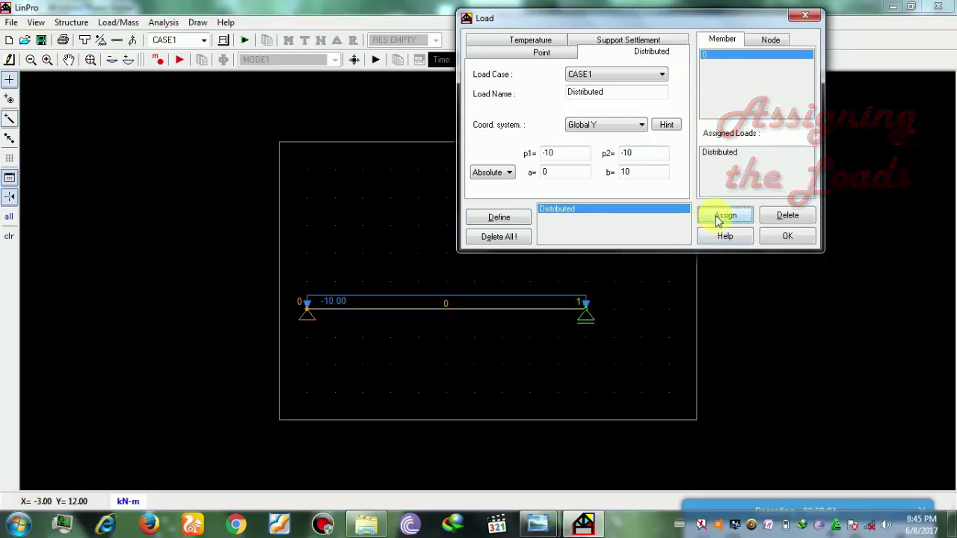
left_click(777, 236)
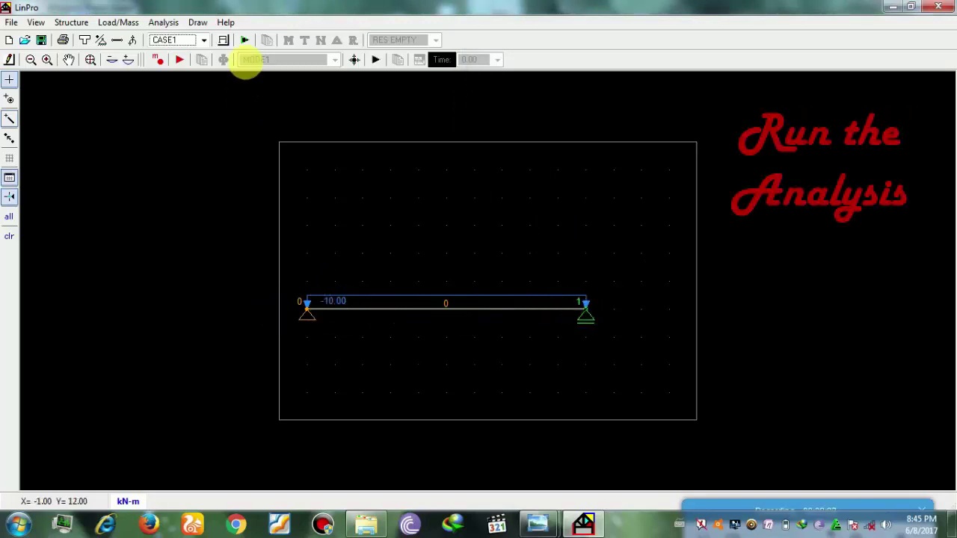
Run the analysis and view deflection, reactions, axial, shear and bending moment results.
left_click(246, 43)
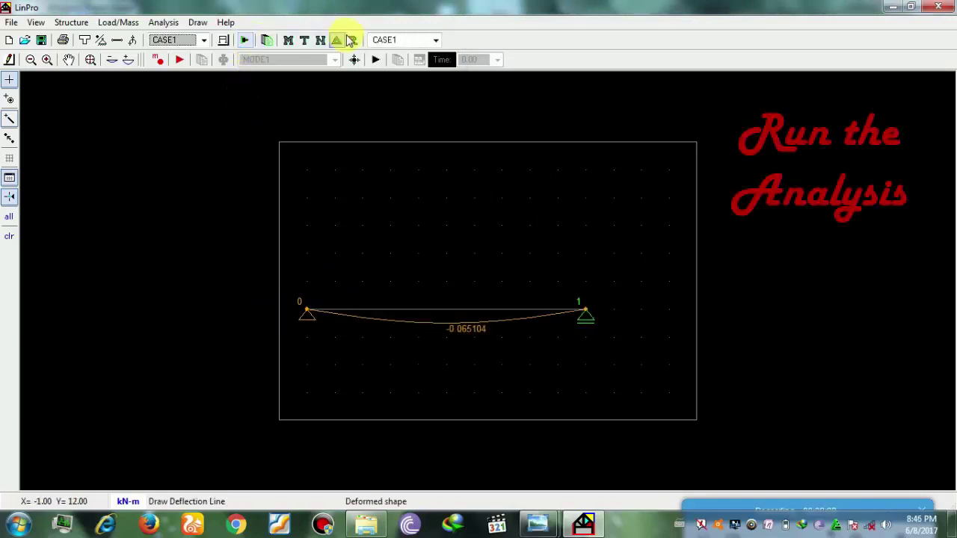
left_click(351, 43)
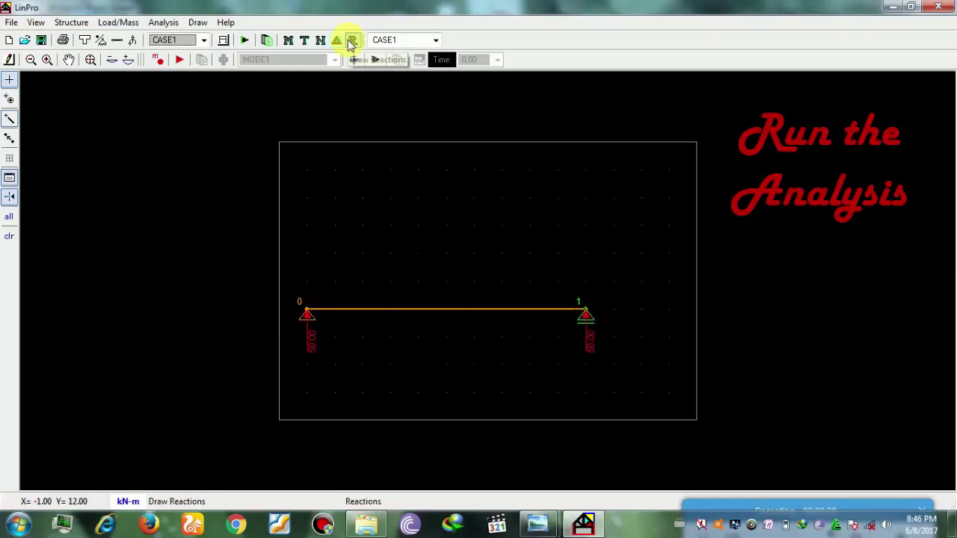
left_click(336, 42)
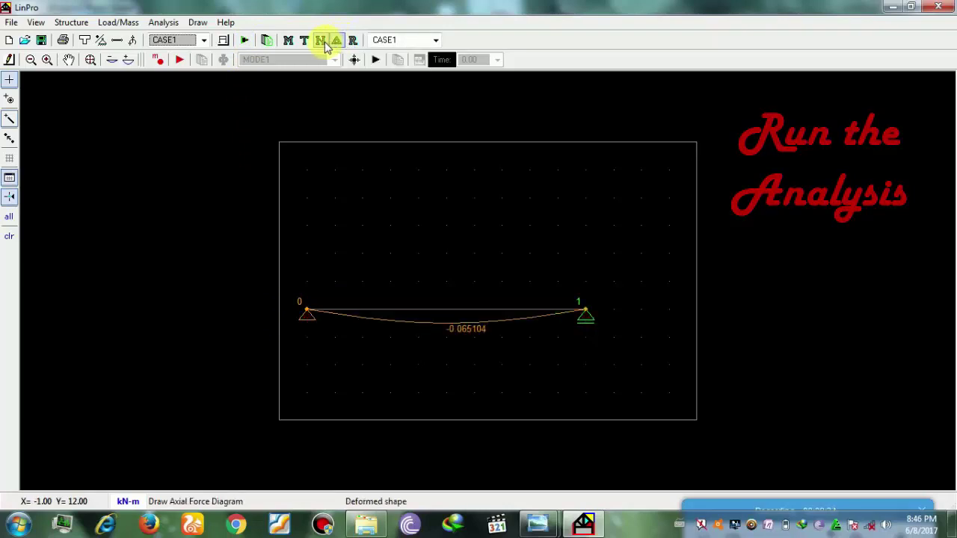
left_click(321, 43)
left_click(303, 43)
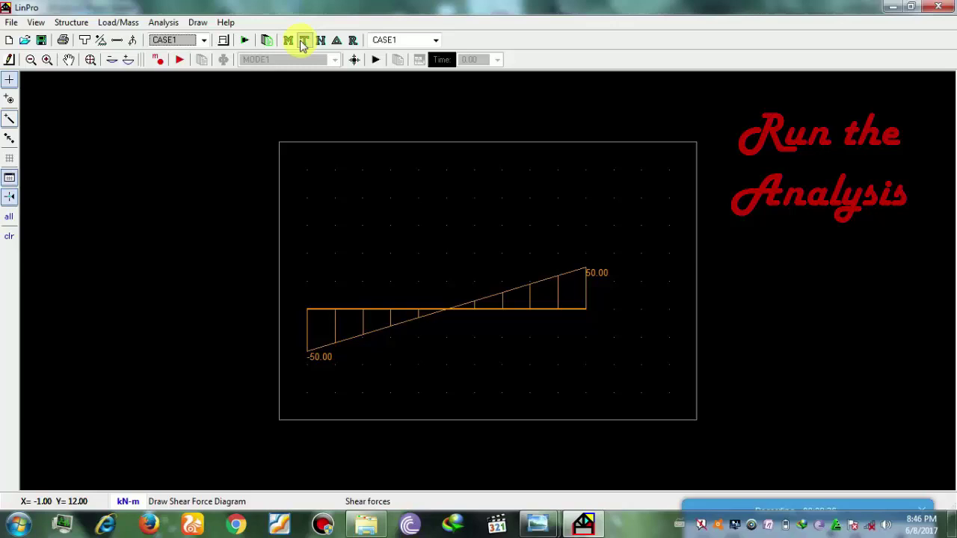
left_click(288, 41)
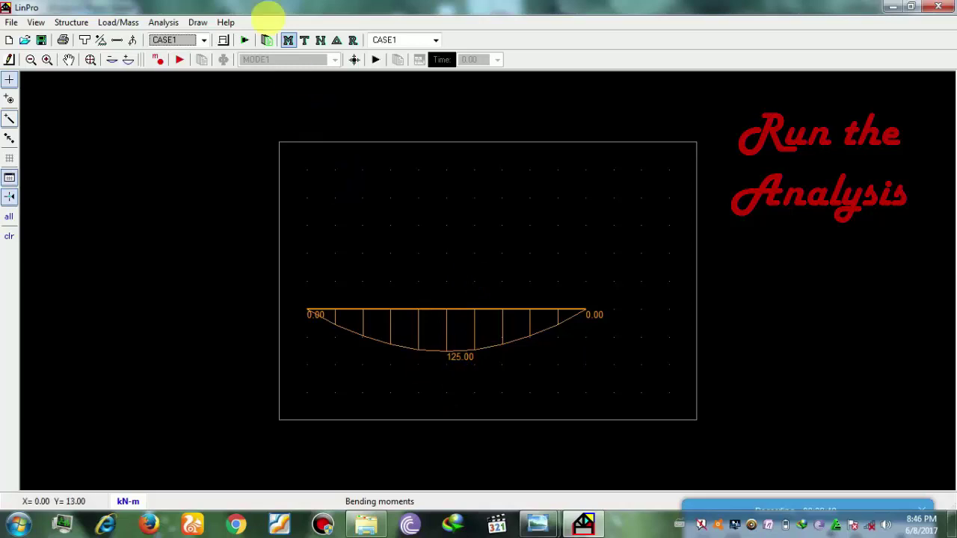
left_click(354, 41)
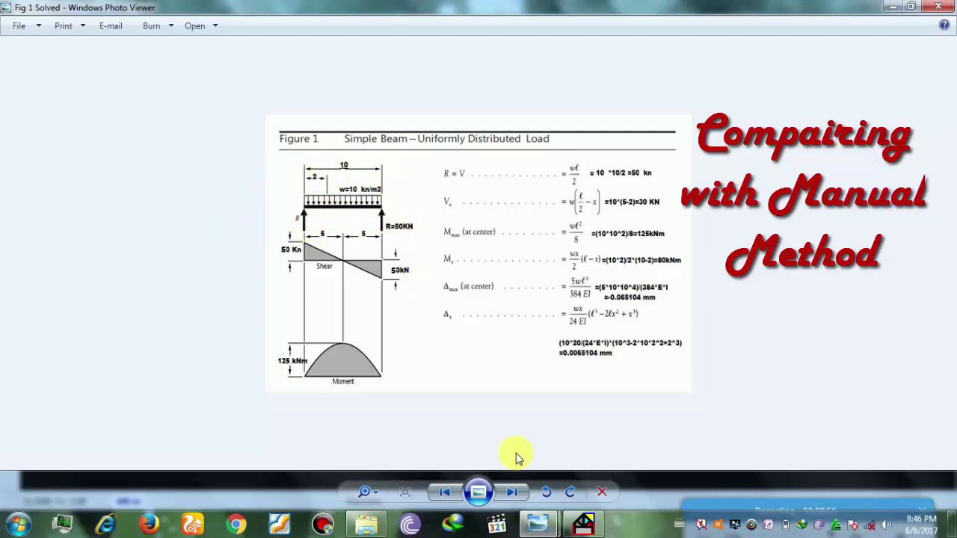
Compare the Fig 1 Solved manual solution with LinPro's shear force diagram.
left_click(584, 527)
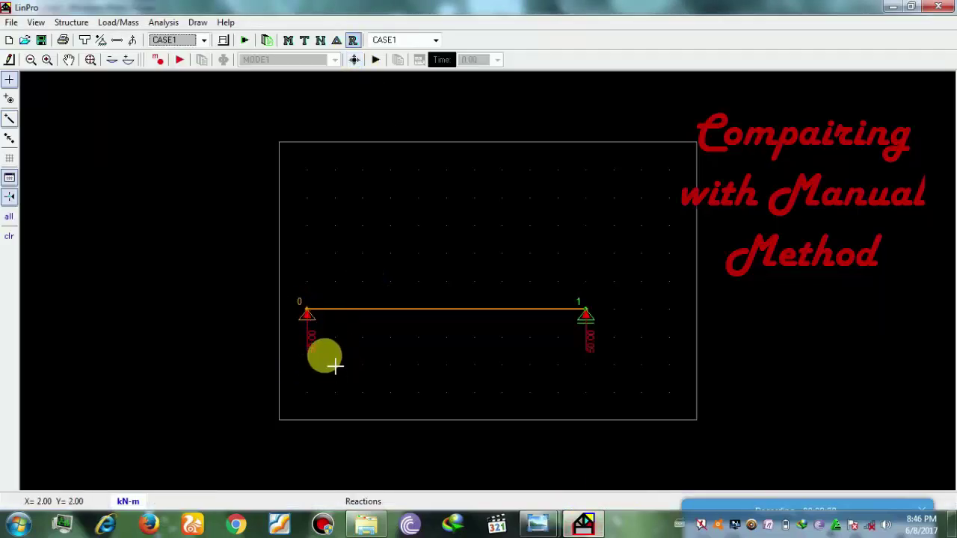
mouse_move(551, 530)
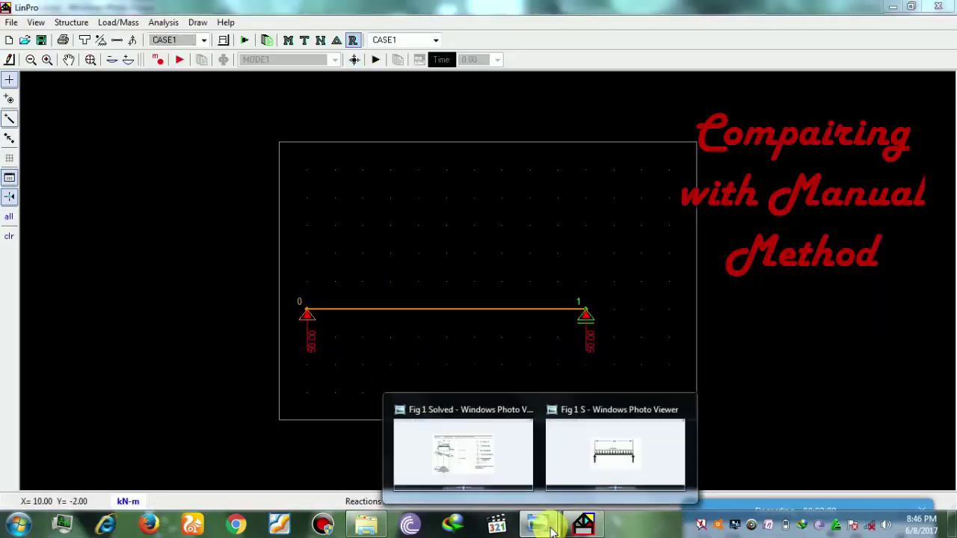
left_click(493, 474)
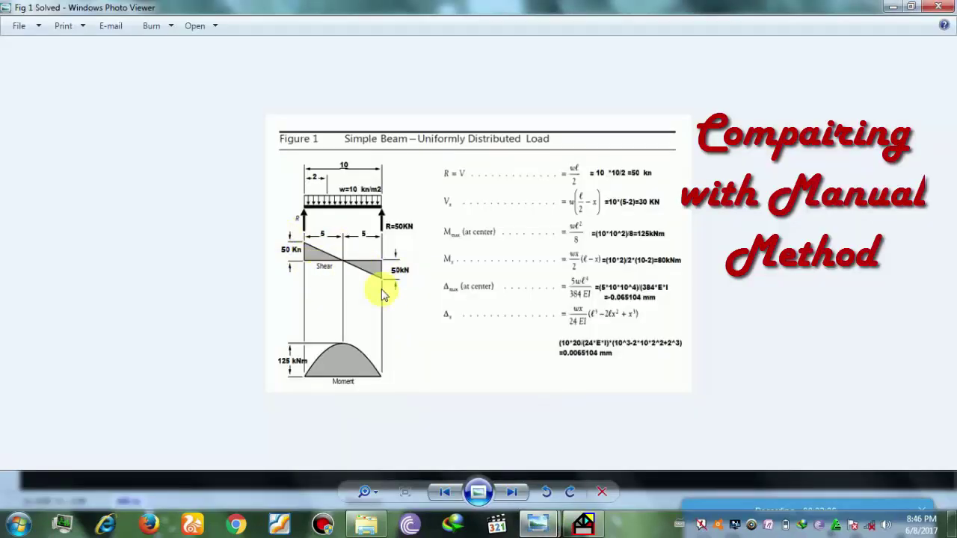
left_click(582, 524)
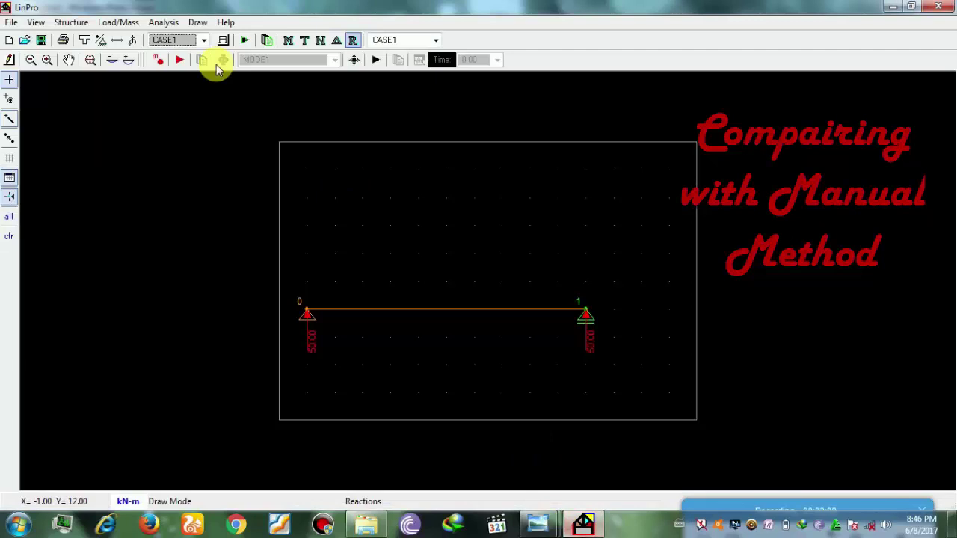
left_click(304, 41)
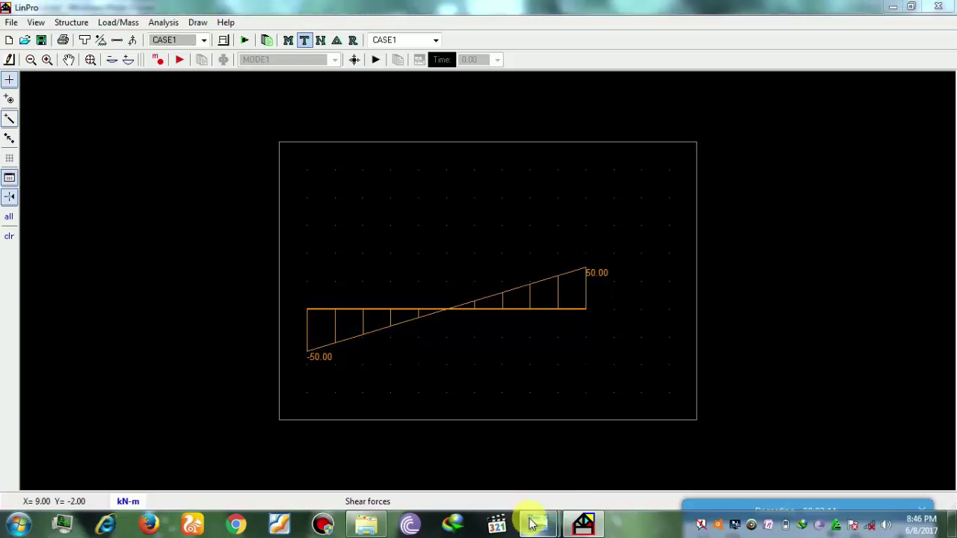
Recheck the manual solution, then display LinPro's bending moment diagram peaking at 125.00 kN-m.
mouse_move(532, 523)
left_click(503, 466)
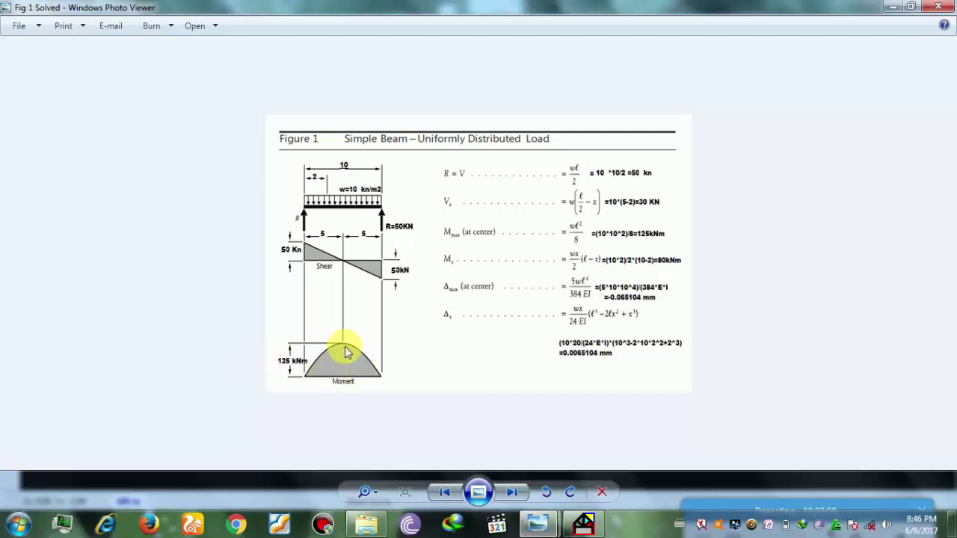
left_click(585, 523)
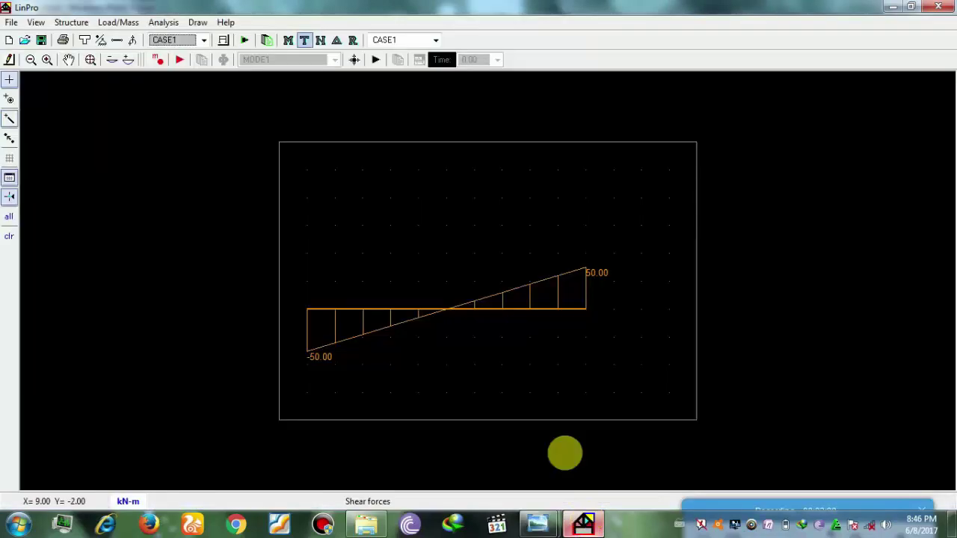
left_click(289, 41)
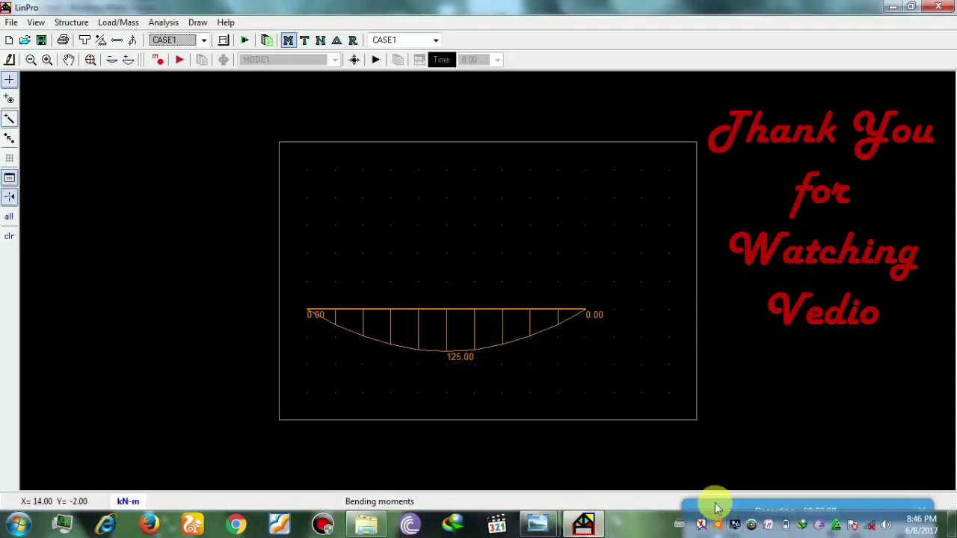
mouse_move(715, 506)
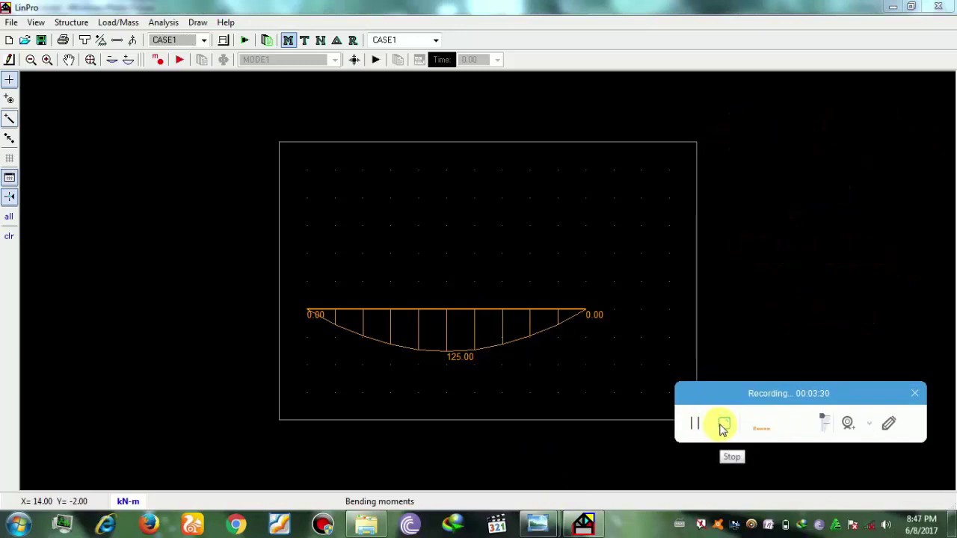